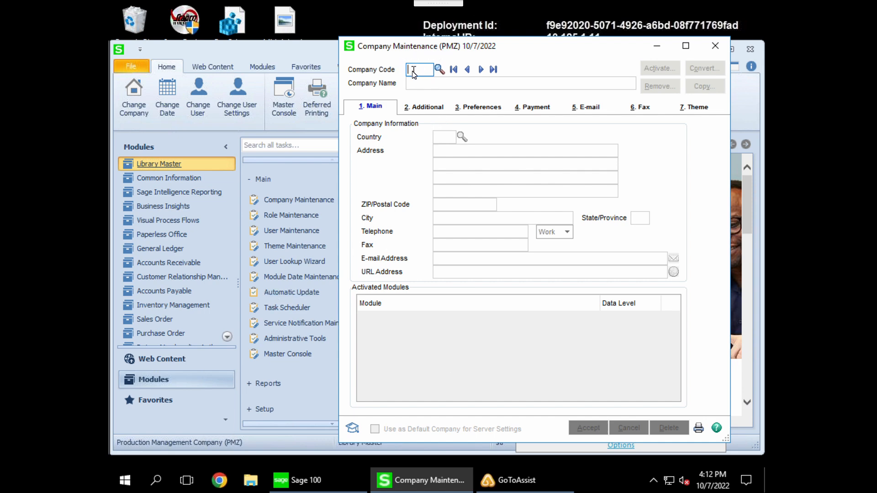
# Create a company with code TST named "Test Company from Live Data" and save it
pyautogui.write('TST')
pyautogui.press('Tab')
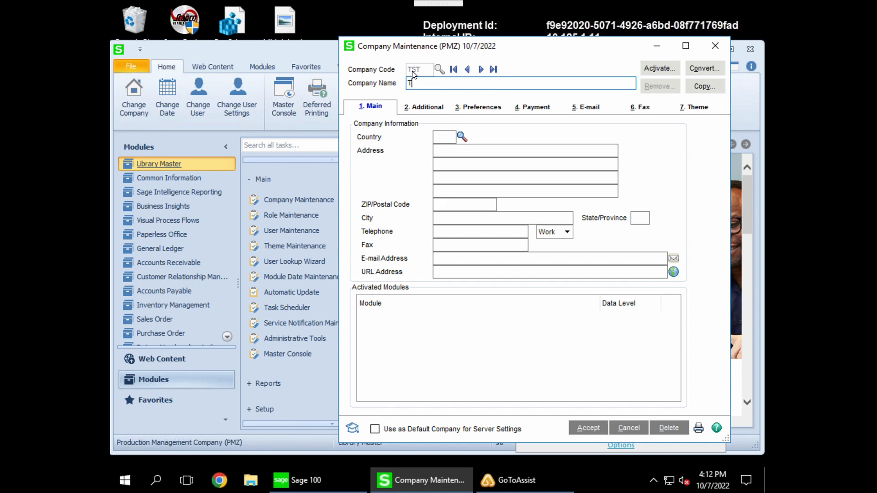
pyautogui.write('Test Company from Live Data')
pyautogui.click(584, 429)
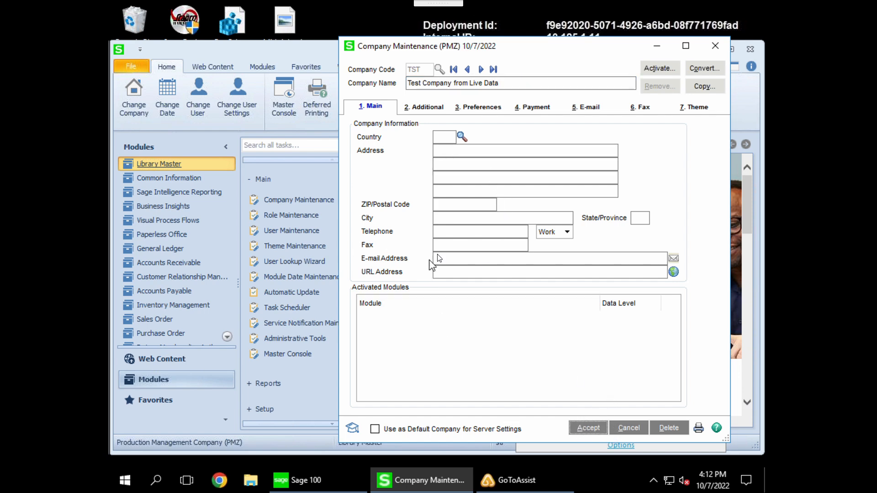
# Reopen company TST and set up a data copy into it with PMZ as the source company
pyautogui.write('TST')
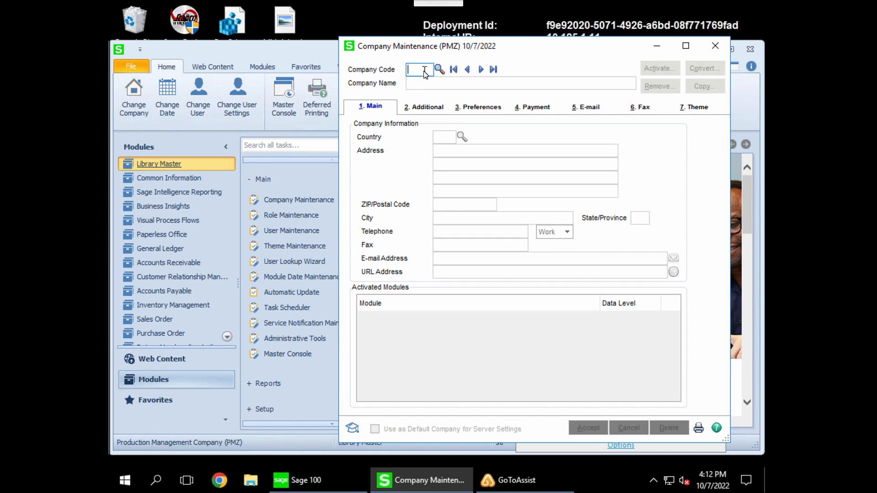
pyautogui.press('Tab')
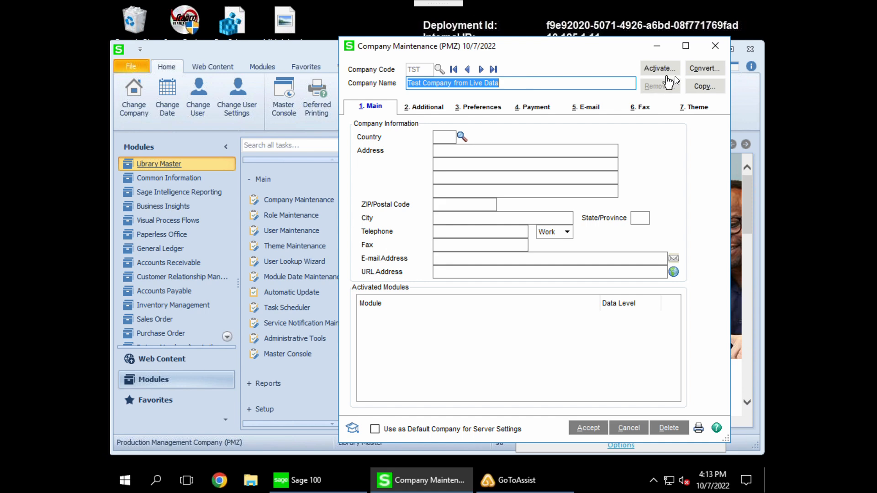
pyautogui.click(700, 89)
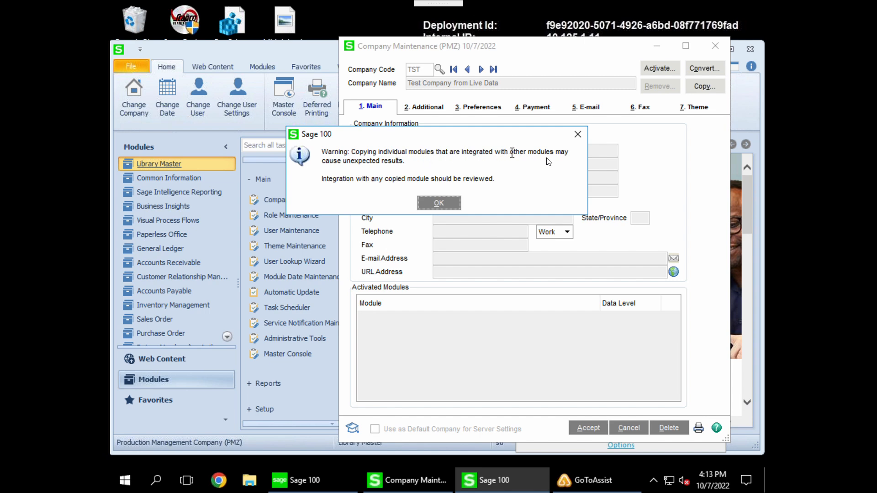
pyautogui.click(440, 206)
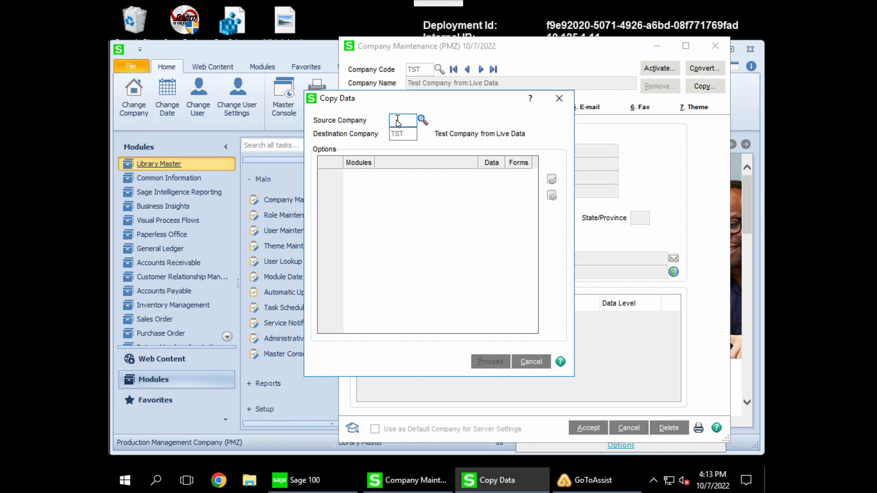
pyautogui.write('PMZ')
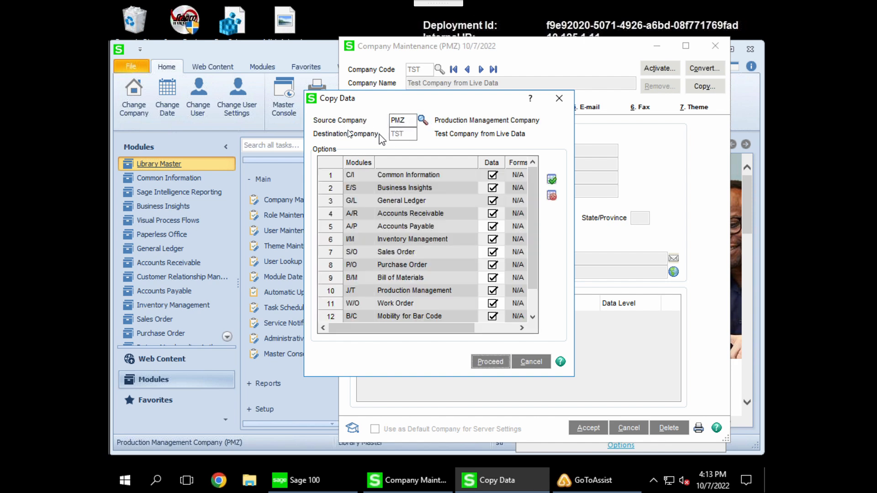
# Copy the data of all listed modules from PMZ into TST and save the company record
pyautogui.click(404, 136)
pyautogui.click(395, 121)
pyautogui.click(411, 133)
pyautogui.click(393, 116)
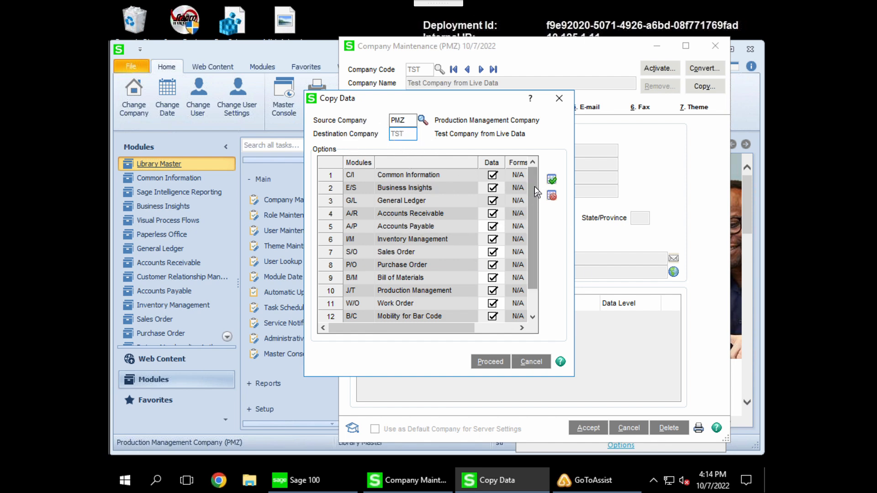
pyautogui.moveTo(534, 186); pyautogui.dragTo(537, 277)
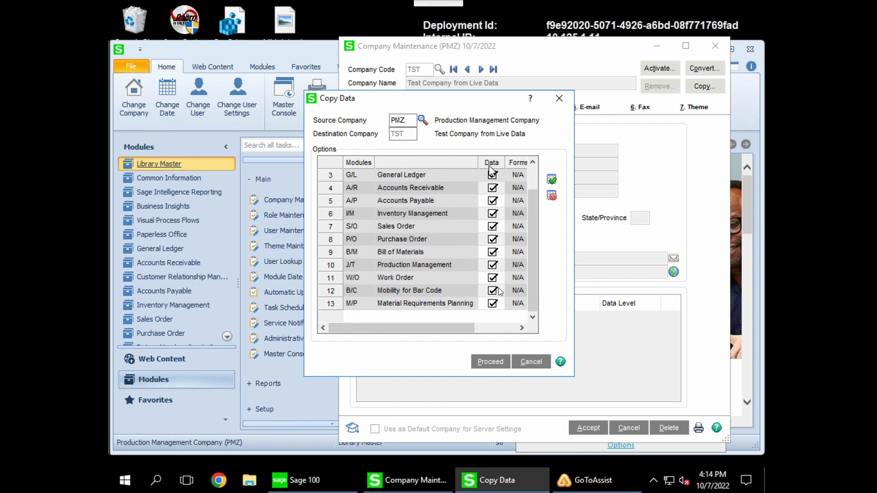
pyautogui.click(499, 363)
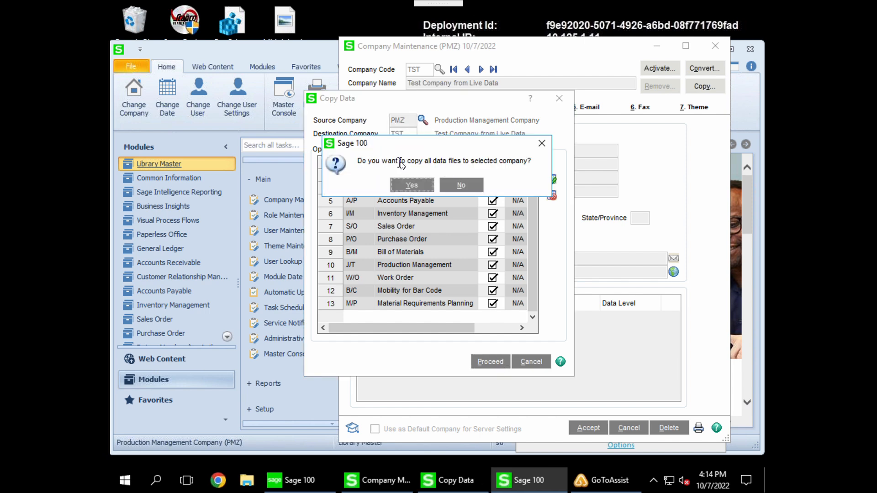
pyautogui.click(411, 187)
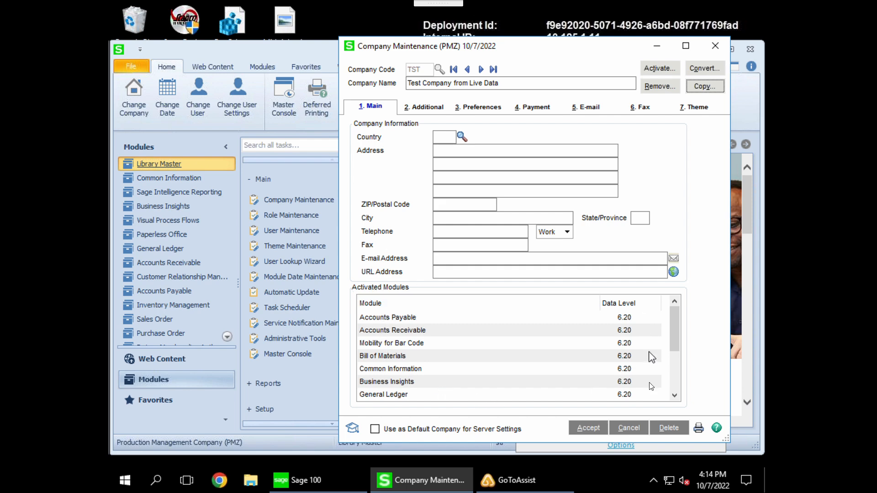
pyautogui.click(582, 428)
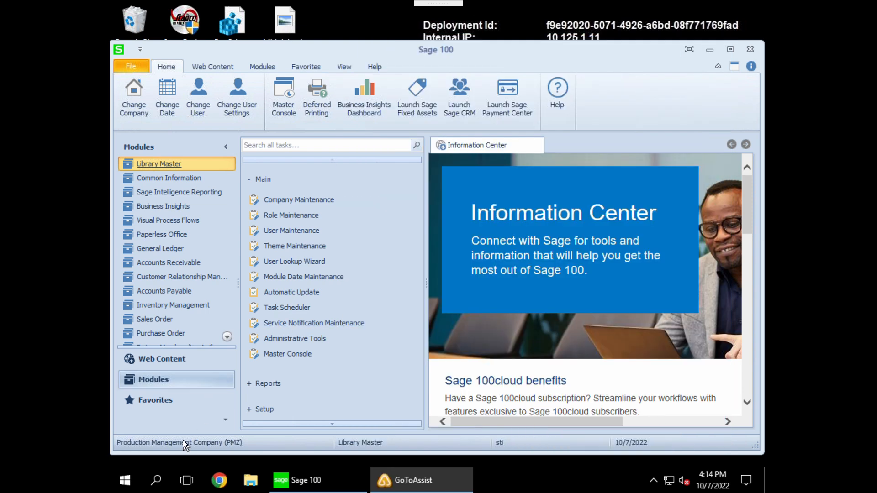
# Switch the active company from Production Management Company to TST
pyautogui.doubleClick(183, 440)
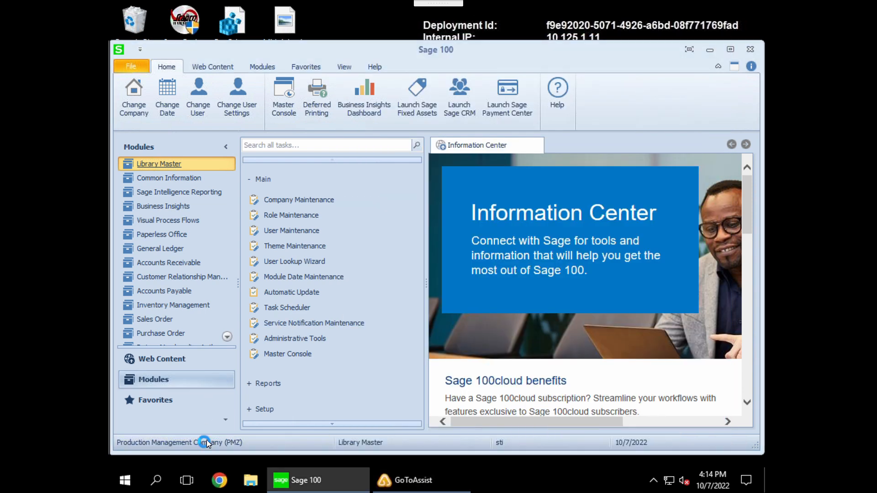
pyautogui.write('TST')
pyautogui.press('Tab')
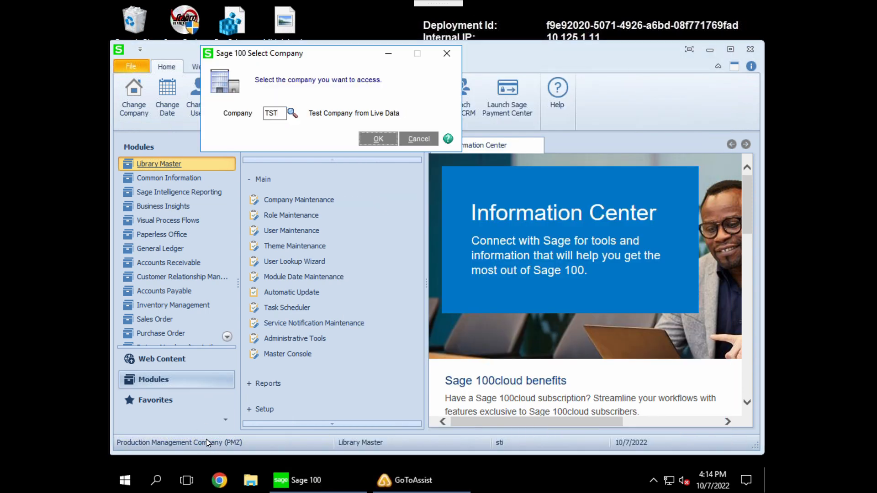
pyautogui.click(381, 140)
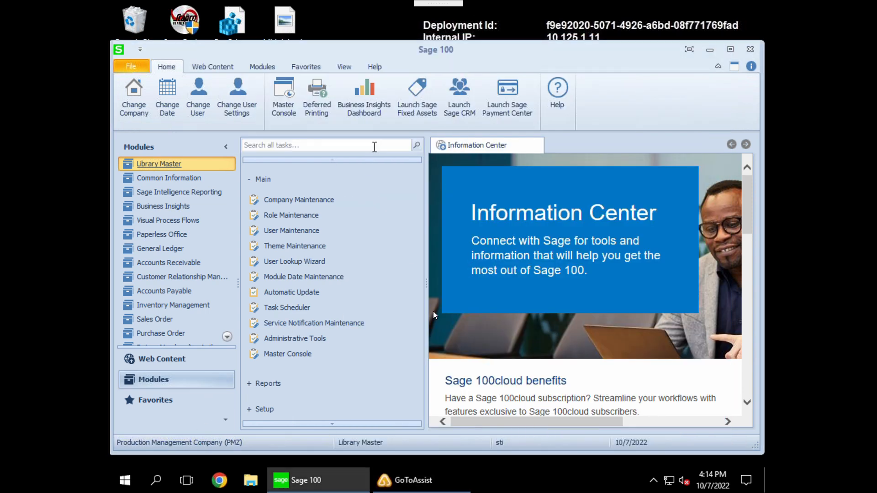
# Check the customer list in Accounts Receivable's Customer Maintenance, accepting 10/7/2022 as the accounting date, and close the window
pyautogui.click(165, 264)
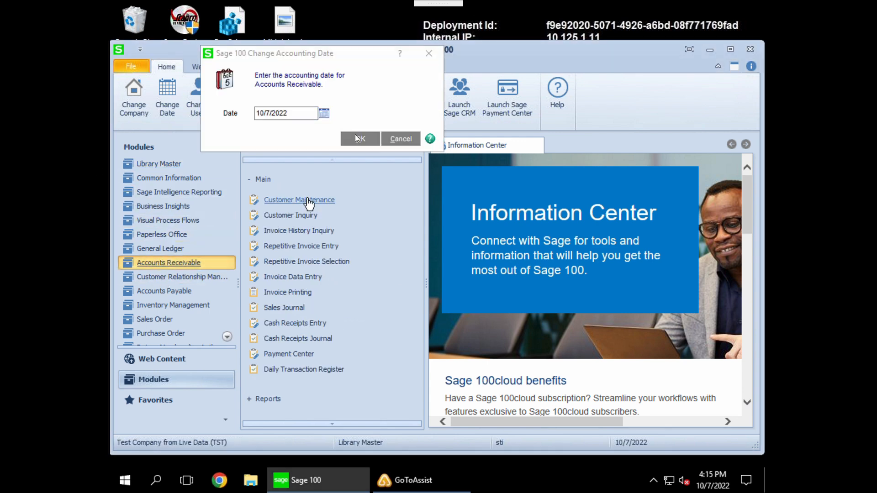
pyautogui.click(357, 140)
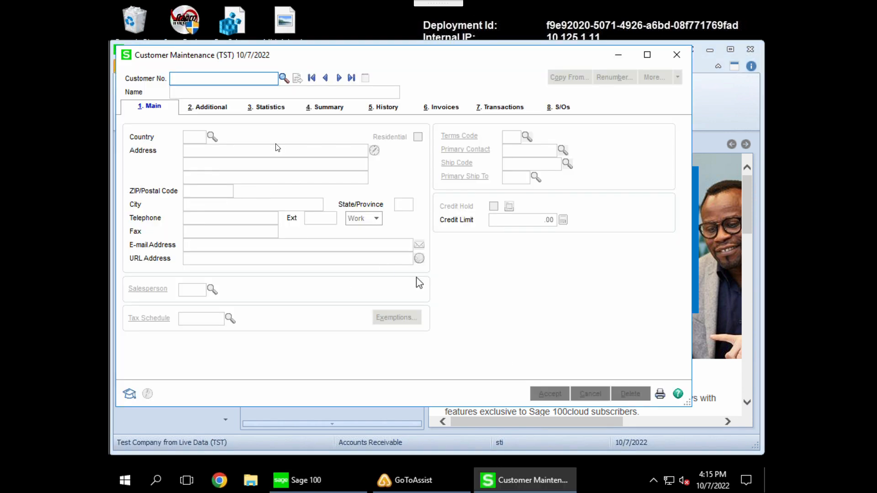
pyautogui.click(283, 77)
pyautogui.click(547, 338)
pyautogui.click(677, 56)
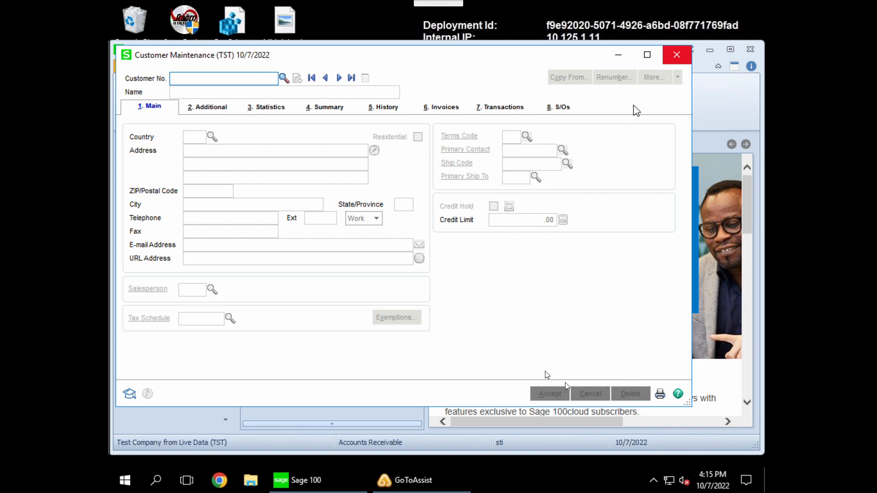
# Open the Inventory Management module with 10/7/2022 as the accounting date to look over its tasks
pyautogui.scroll(-1, 161, 290)
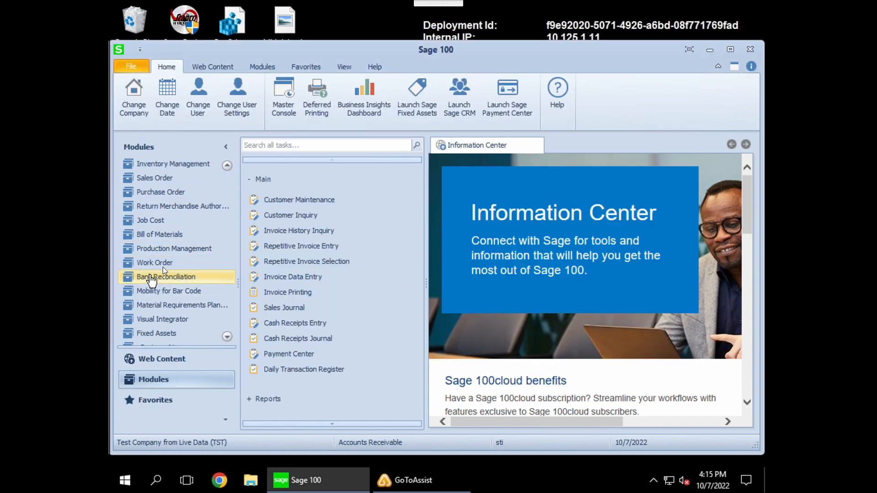
pyautogui.scroll(2, 186, 310)
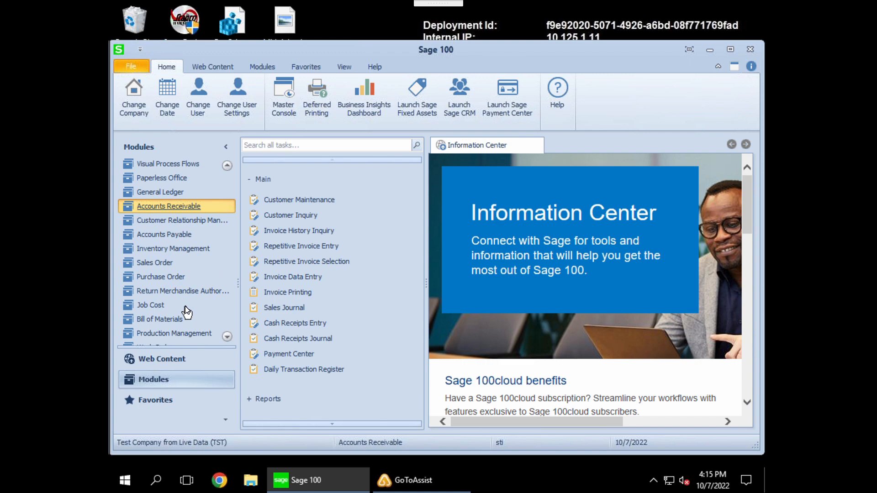
pyautogui.click(158, 248)
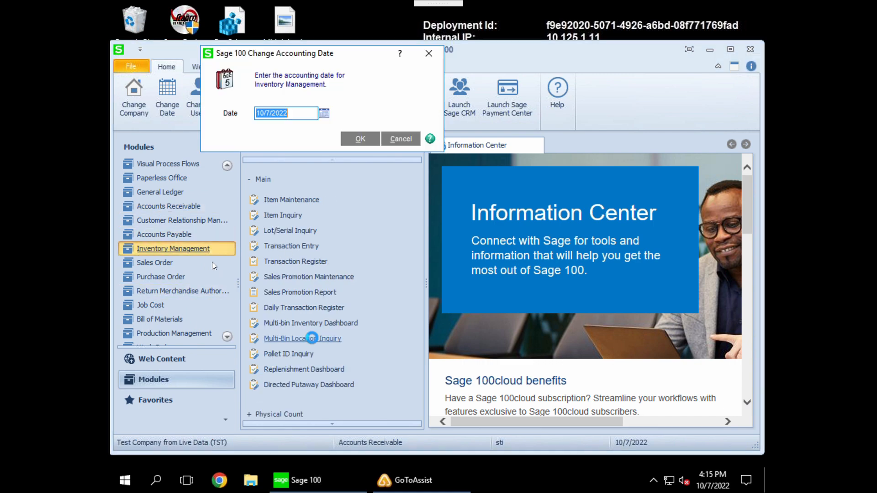
pyautogui.click(348, 137)
pyautogui.scroll(-2, 192, 292)
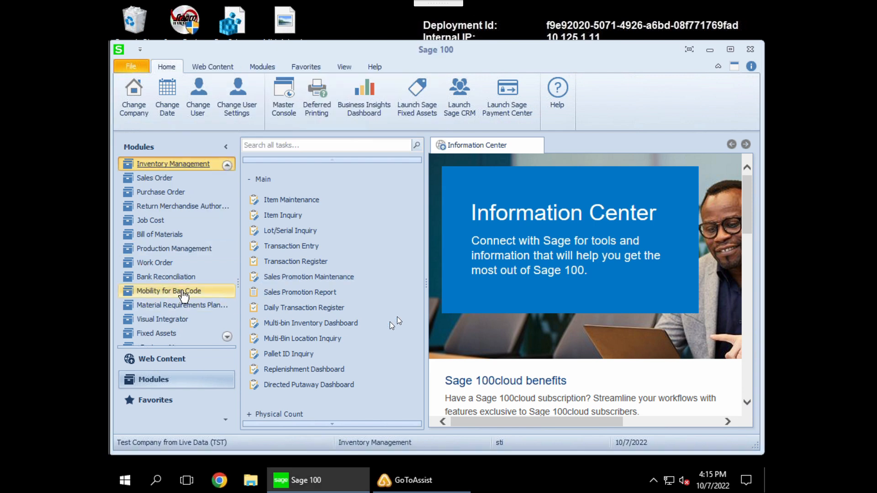